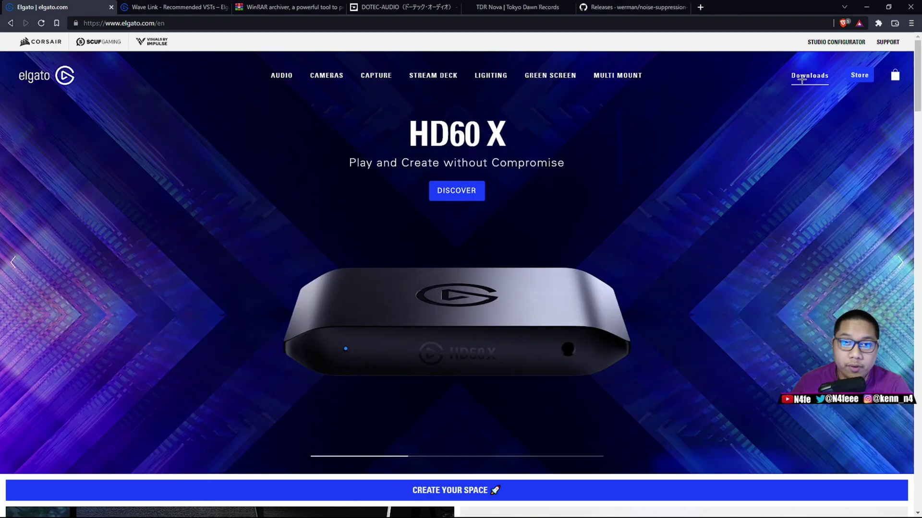
# - Open Elgato's Downloads page and show the Wave Link download for the Wave:3 on Windows
pyautogui.click(801, 80)
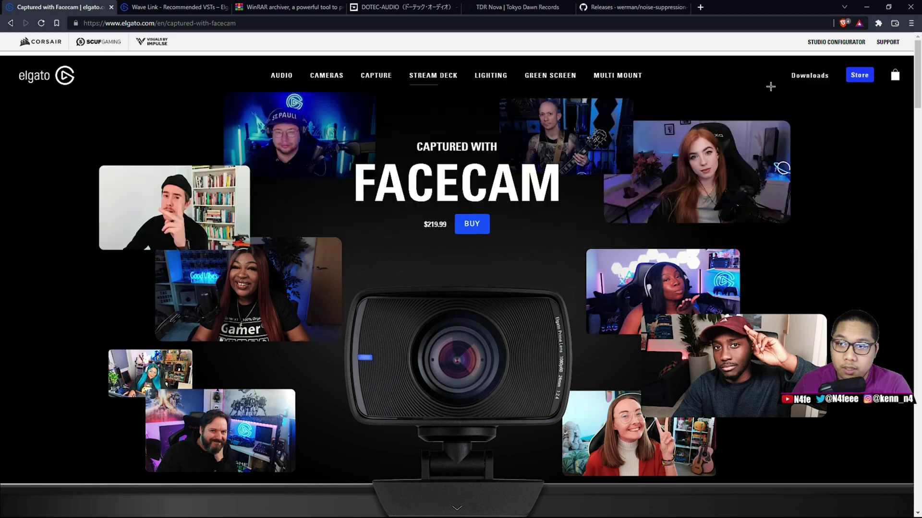
pyautogui.click(810, 79)
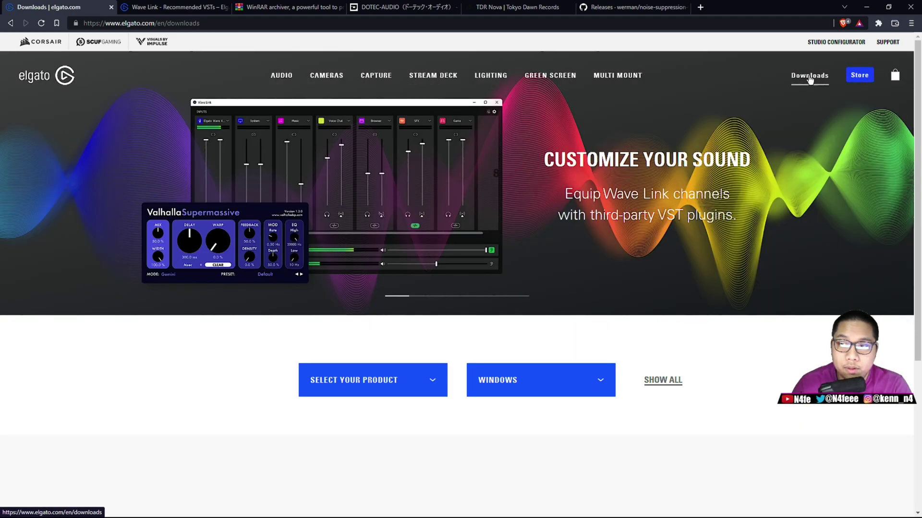
pyautogui.click(390, 380)
pyautogui.scroll(-3, 384, 380)
pyautogui.click(348, 290)
pyautogui.click(475, 248)
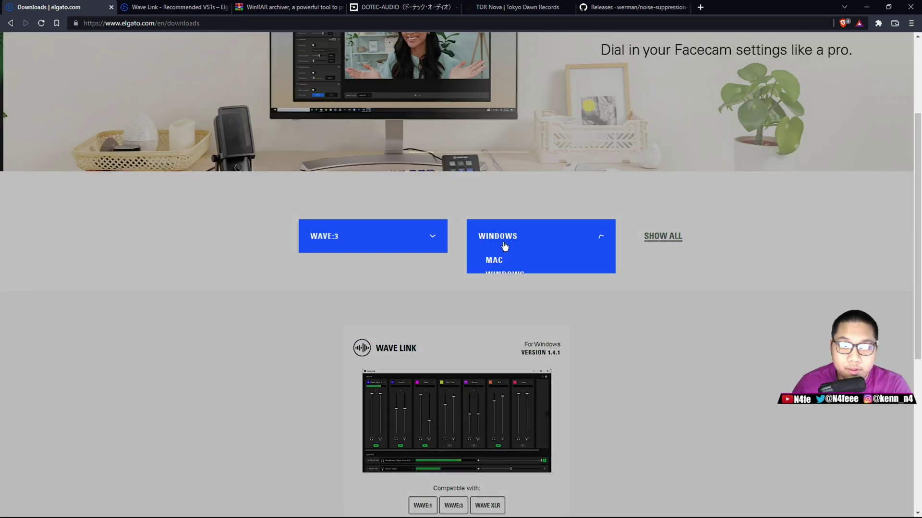
pyautogui.click(510, 244)
pyautogui.scroll(-4, 510, 244)
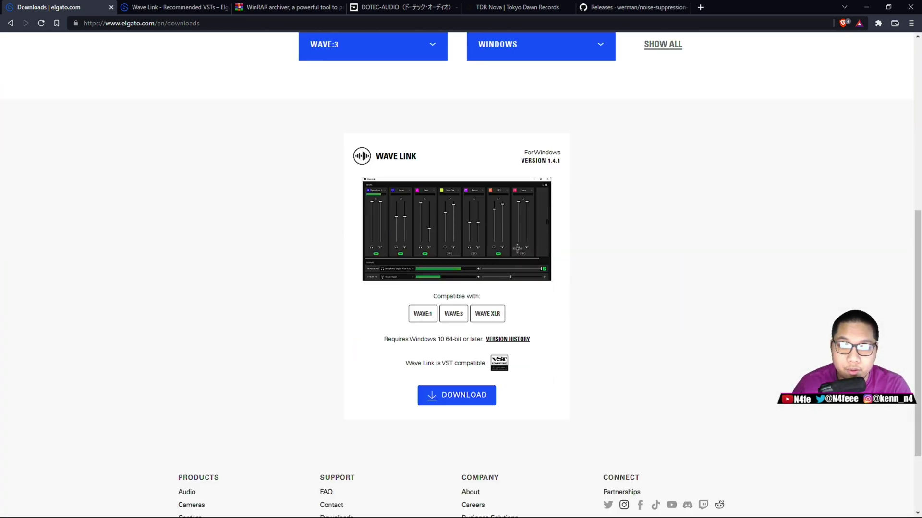
pyautogui.scroll(4, 521, 237)
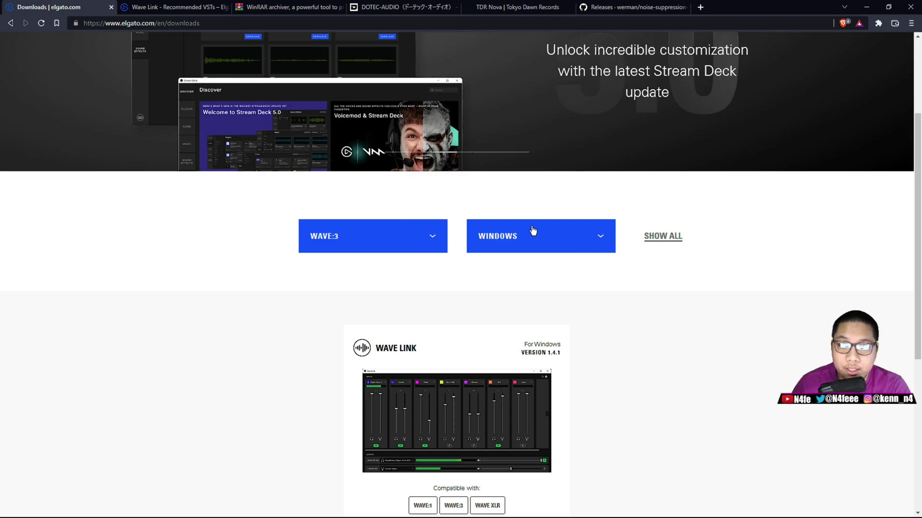
pyautogui.scroll(-4, 532, 228)
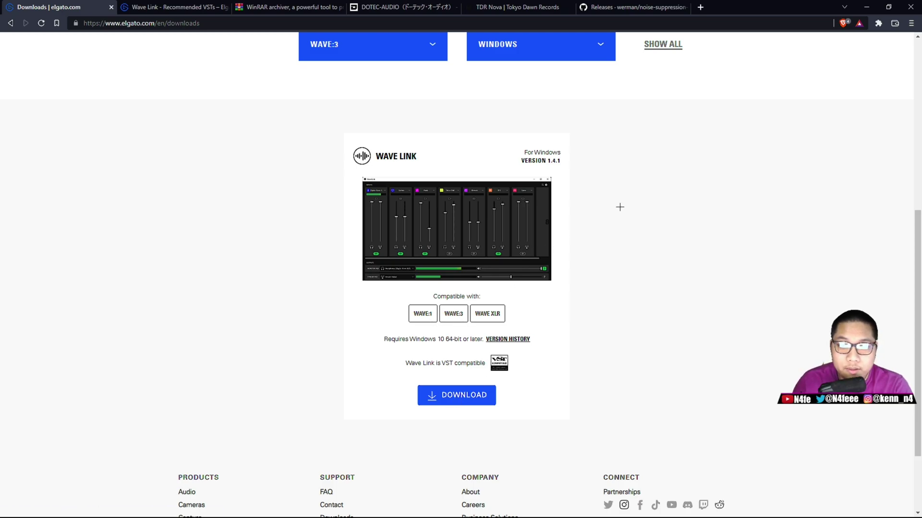
# - Review Elgato's Wave Link recommended VSTs article and the WinRAR download page
pyautogui.click(191, 6)
pyautogui.scroll(3, 165, 87)
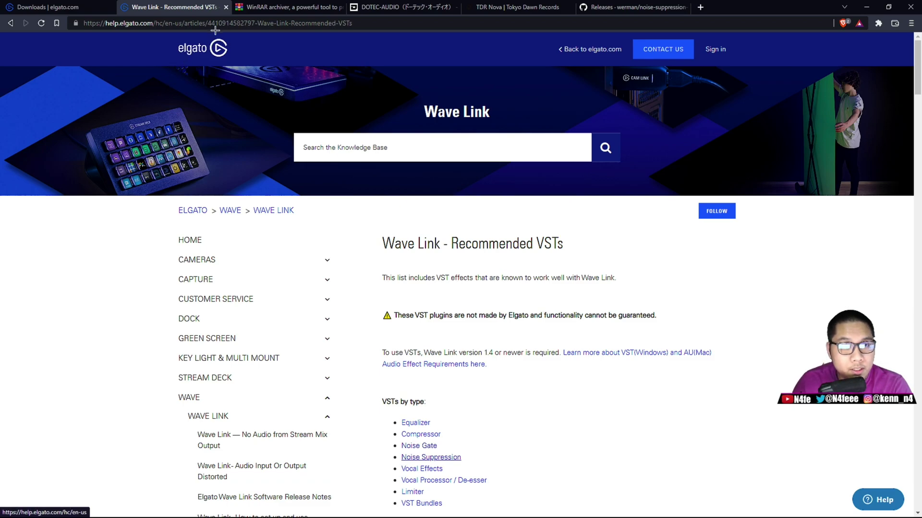
pyautogui.scroll(-4, 280, 145)
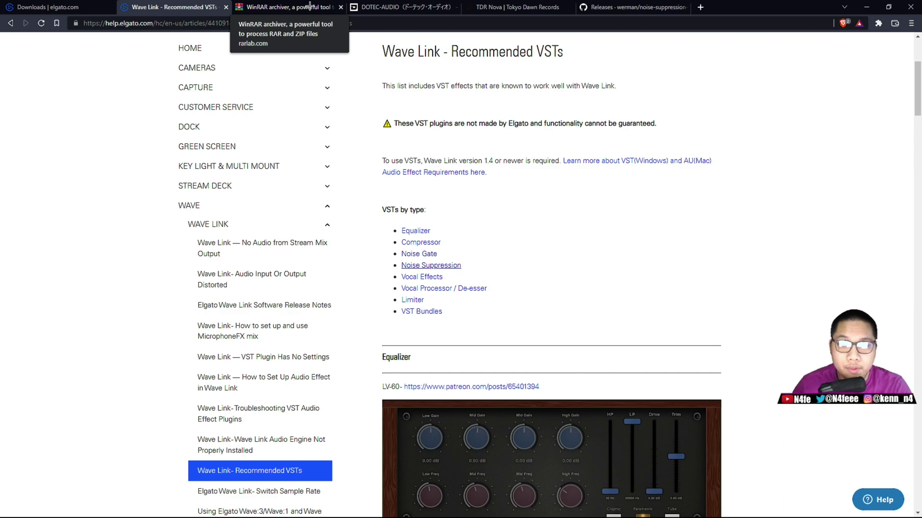
pyautogui.click(309, 6)
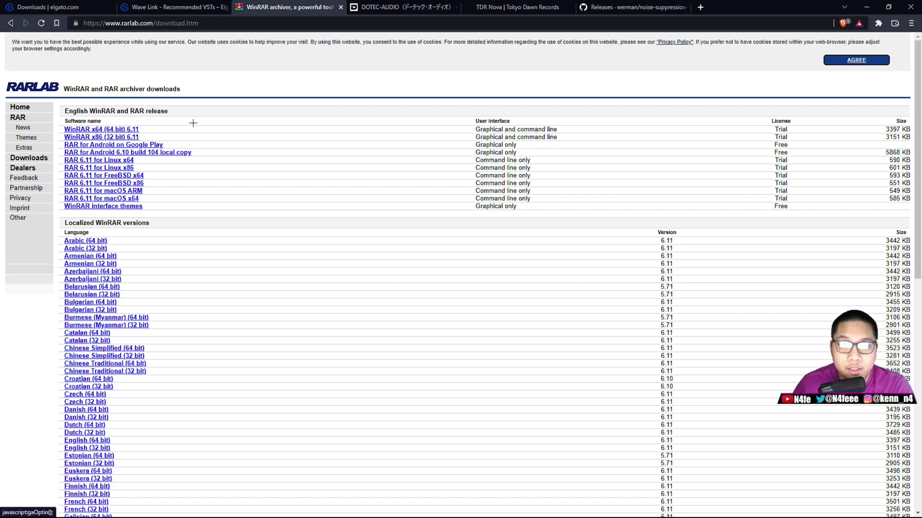
# - Review the Windows downloads on the DOTEC-AUDIO DeeGate page and the TDR Nova page
pyautogui.click(411, 7)
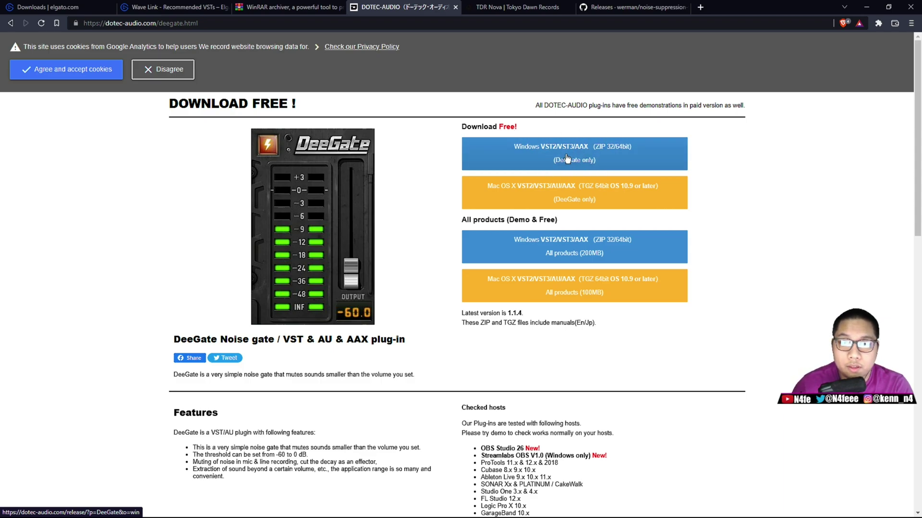
pyautogui.hotkey('ctrl', 'Tab')
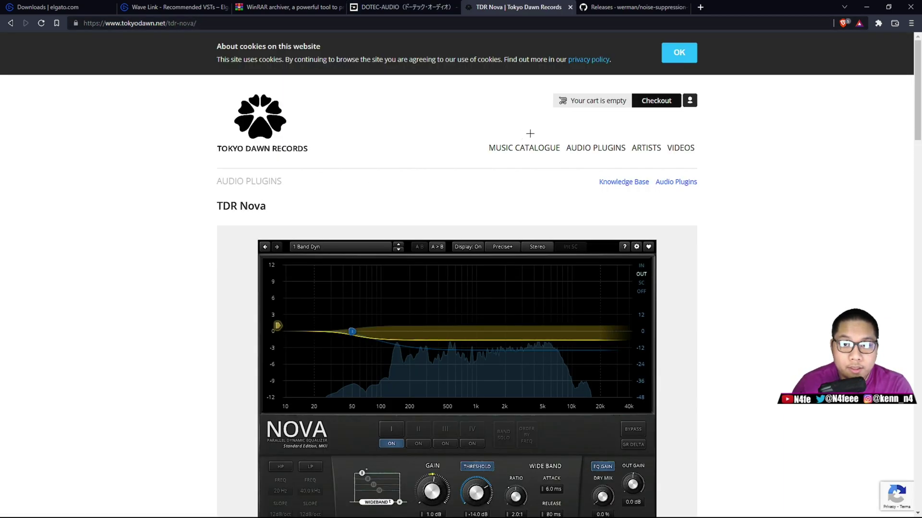
pyautogui.scroll(-10, 528, 144)
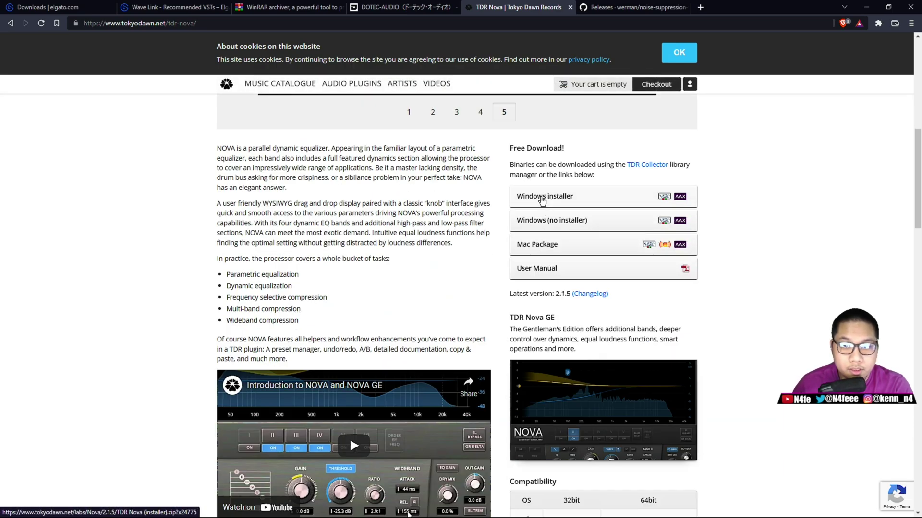
# - Find windows_rnnoise_bin_x64.zip in the latest noise-suppression-for-voice release on GitHub and highlight its name
pyautogui.click(639, 7)
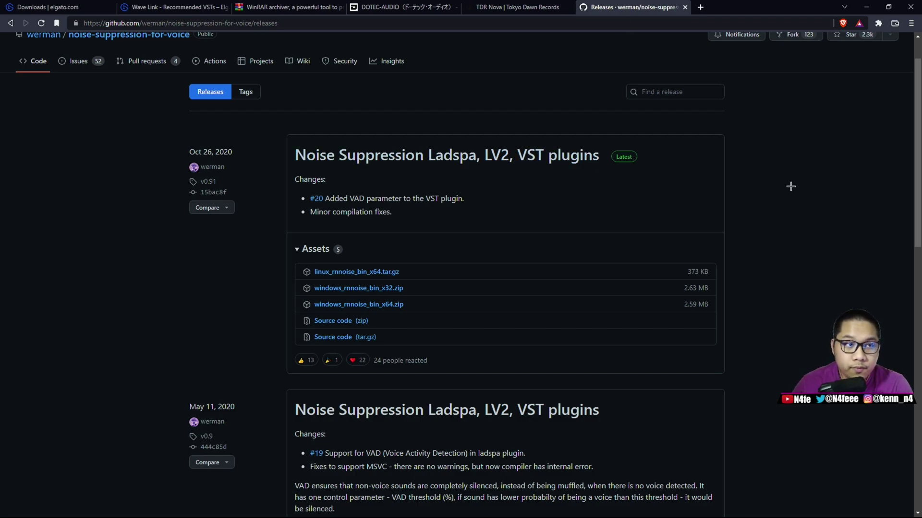
pyautogui.scroll(1, 791, 186)
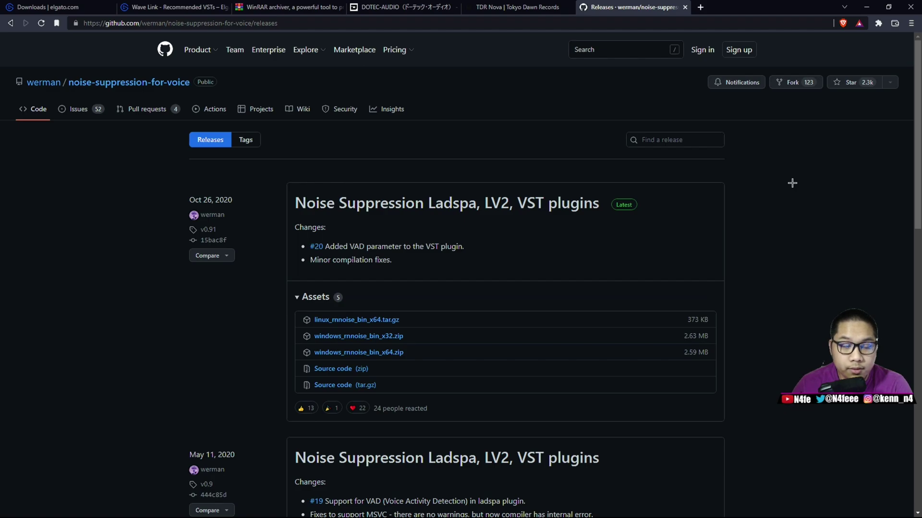
pyautogui.scroll(-2, 794, 180)
pyautogui.scroll(2, 276, 190)
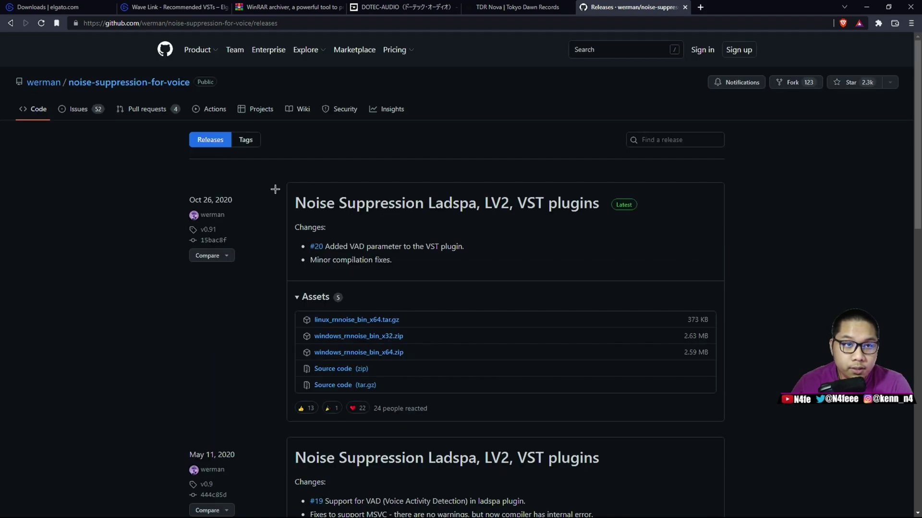
pyautogui.scroll(-2, 267, 169)
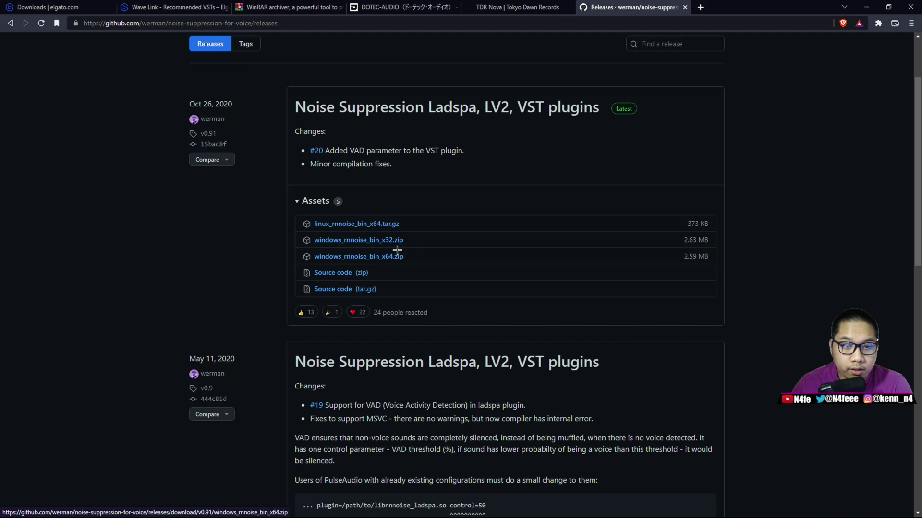
pyautogui.moveTo(411, 255); pyautogui.dragTo(305, 260)
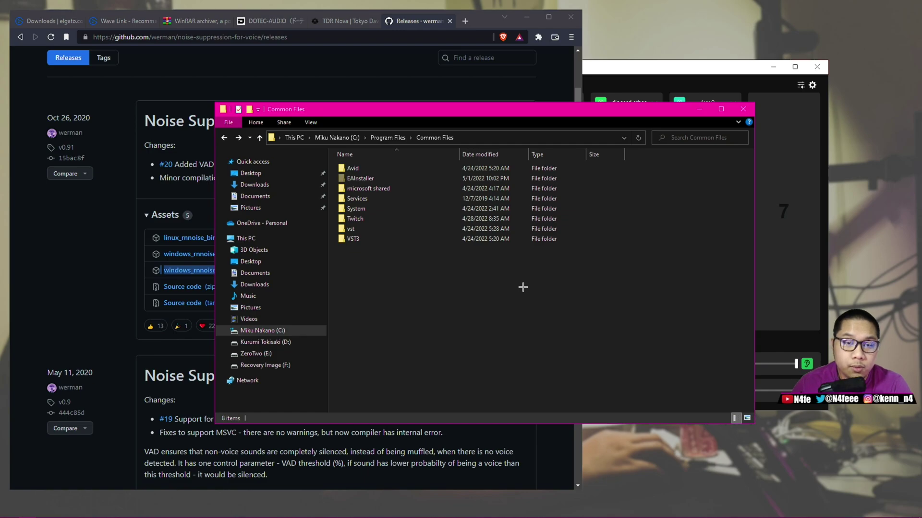
# - Switch to File Explorer and open the vst folder inside C:\Program Files\Common Files
pyautogui.click(504, 138)
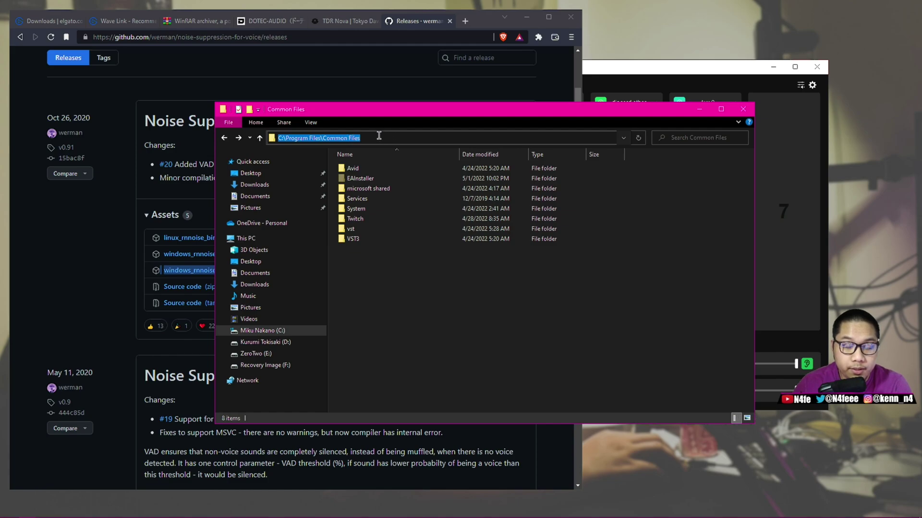
pyautogui.rightClick(372, 266)
pyautogui.press('Escape')
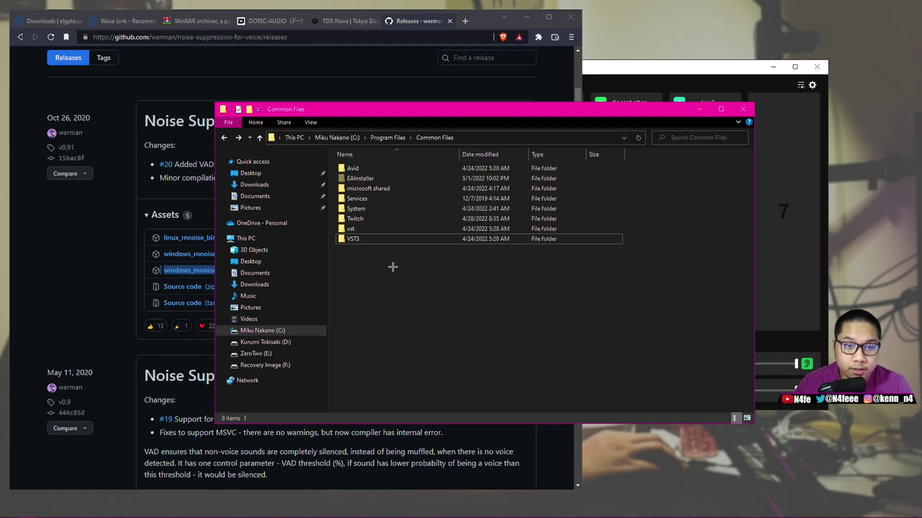
pyautogui.click(341, 229)
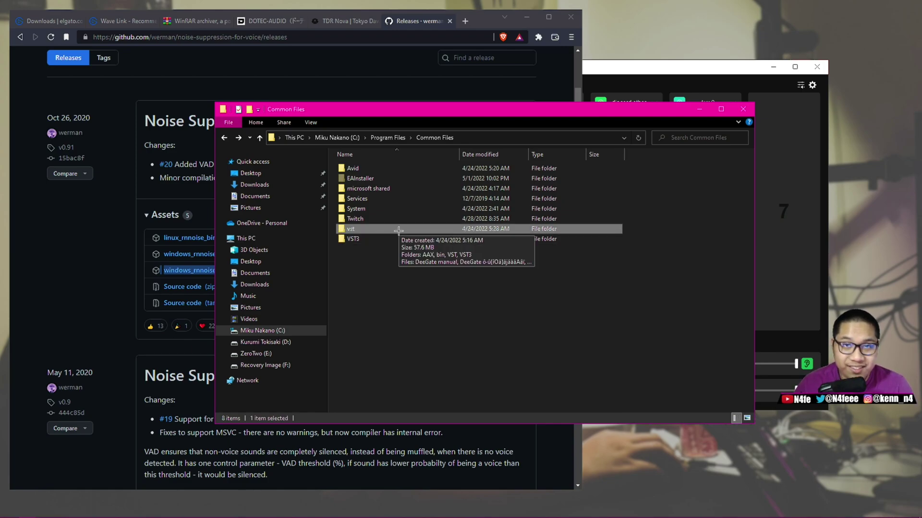
pyautogui.click(48, 20)
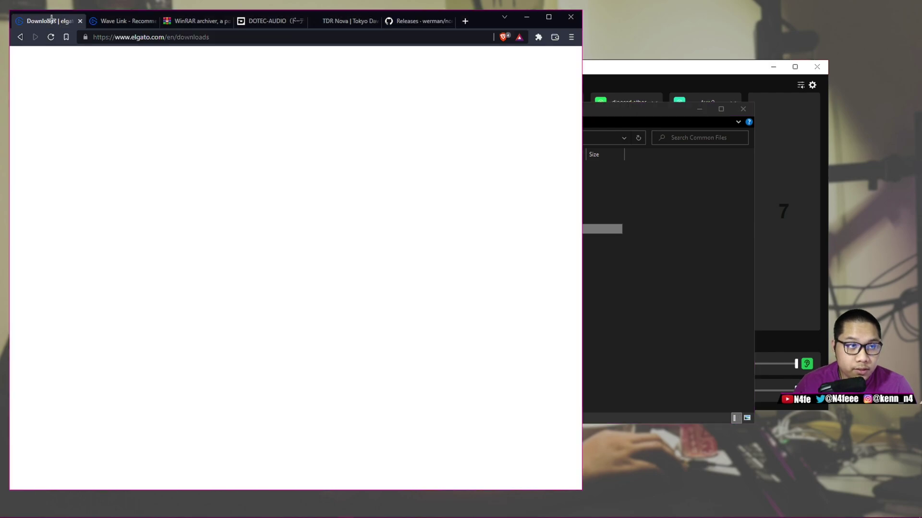
pyautogui.click(651, 170)
pyautogui.doubleClick(355, 231)
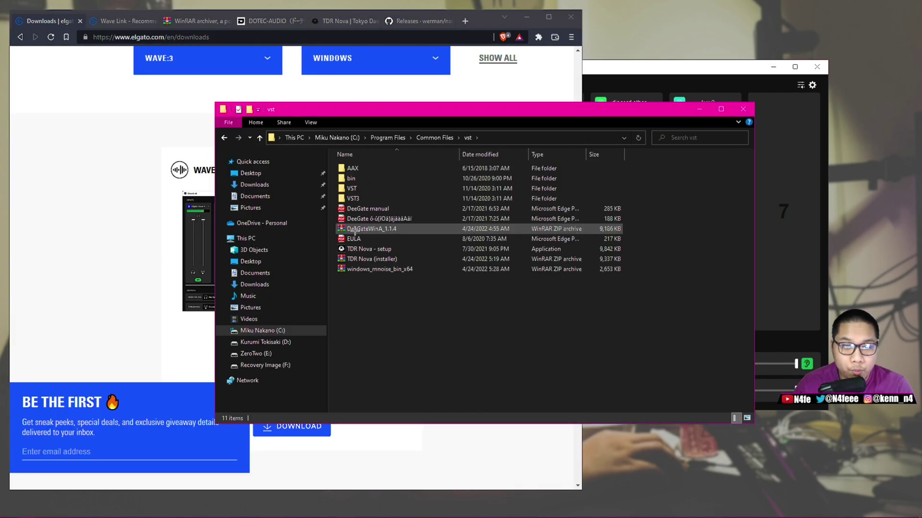
# - Show the WinRAR download page, and select the plugin archives and their extracted files in the vst folder
pyautogui.click(204, 21)
pyautogui.click(673, 343)
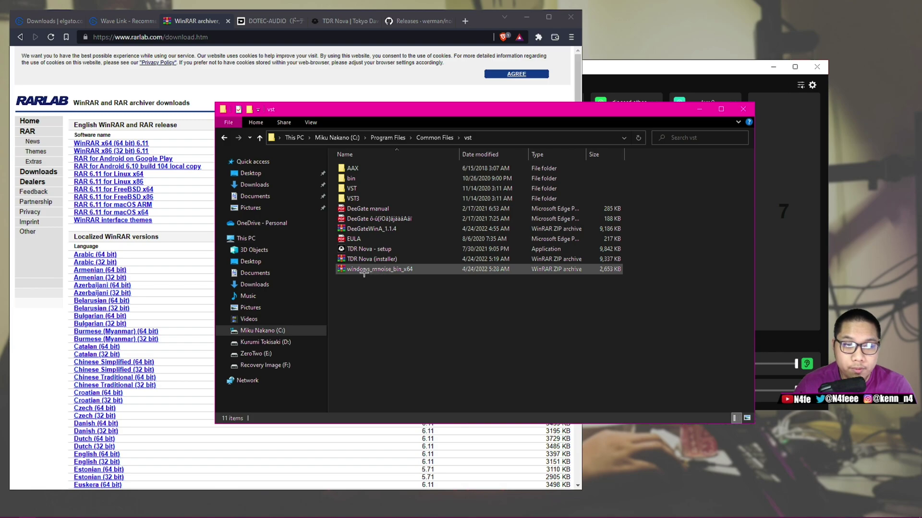
pyautogui.moveTo(412, 327); pyautogui.dragTo(376, 173)
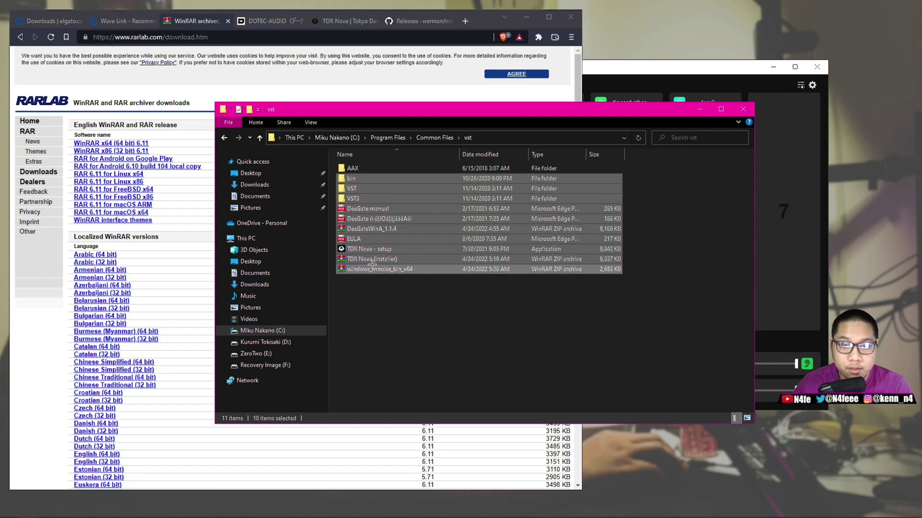
# - Switch to Wave Link and open its Audio Effects preferences
pyautogui.click(811, 126)
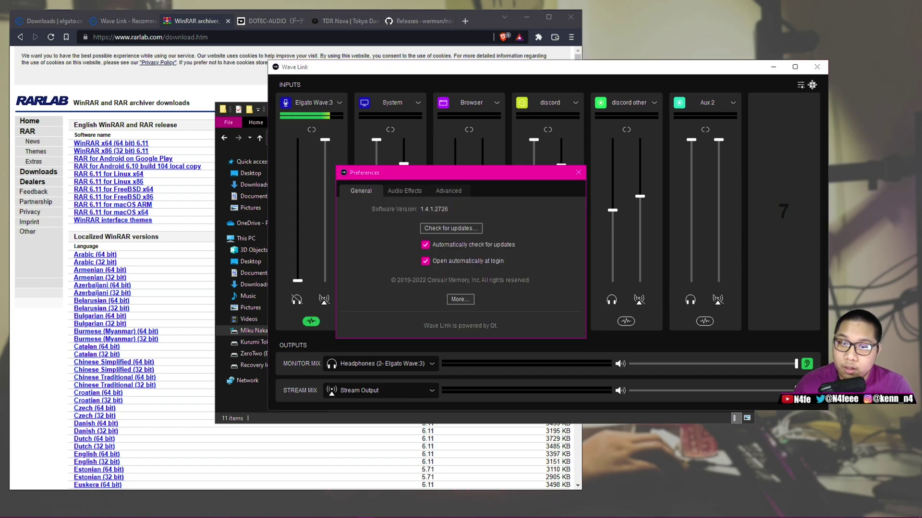
pyautogui.click(404, 191)
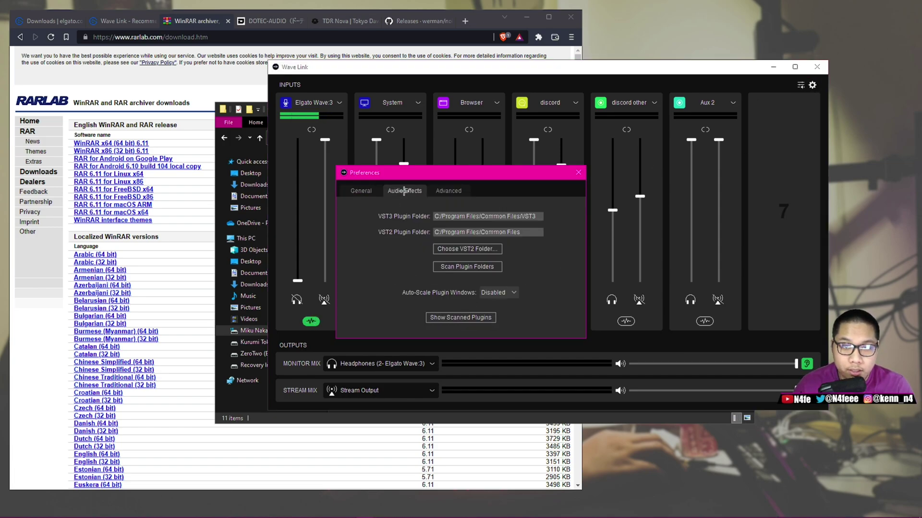
pyautogui.click(490, 250)
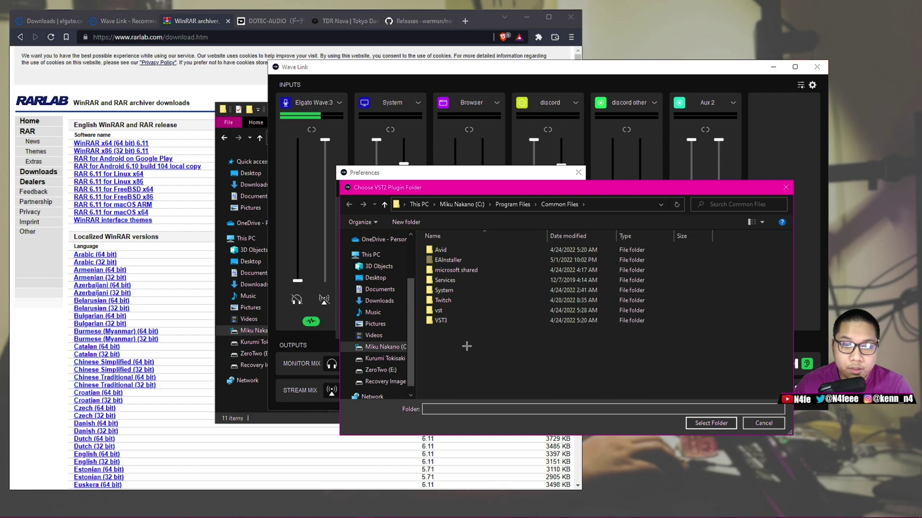
pyautogui.click(442, 311)
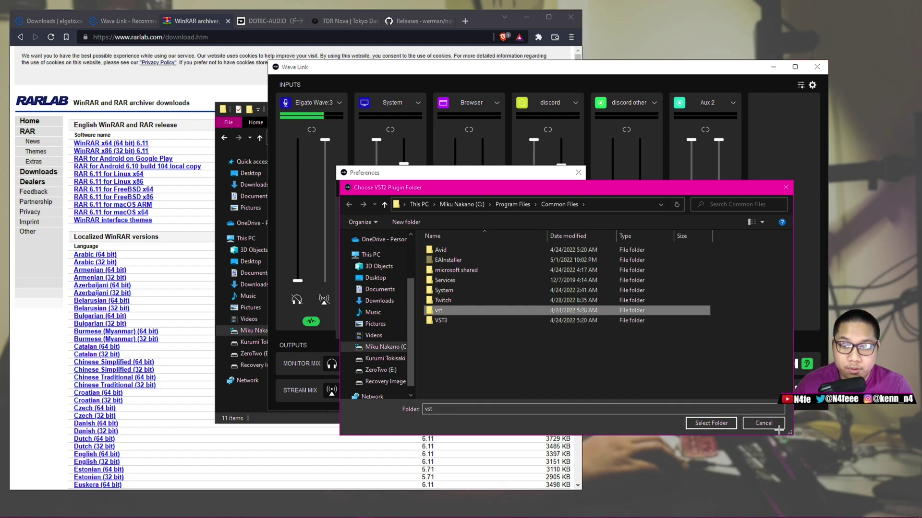
pyautogui.click(758, 425)
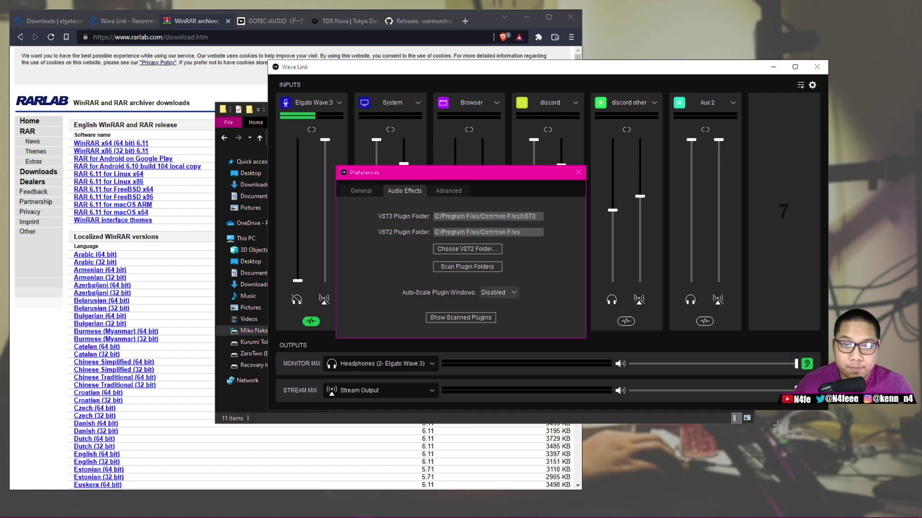
# - Scan the plugin folders for new audio plugins, dismiss the scan notice and close the preferences
pyautogui.click(461, 266)
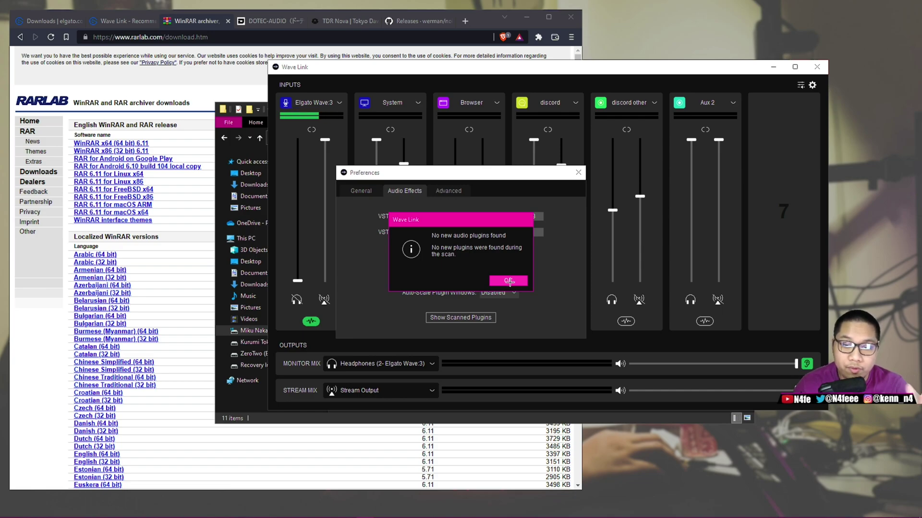
pyautogui.click(508, 282)
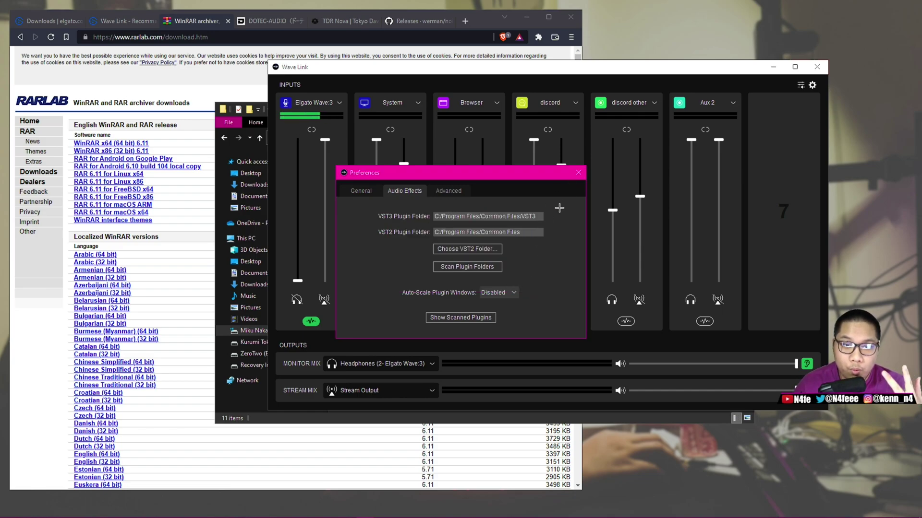
pyautogui.click(578, 173)
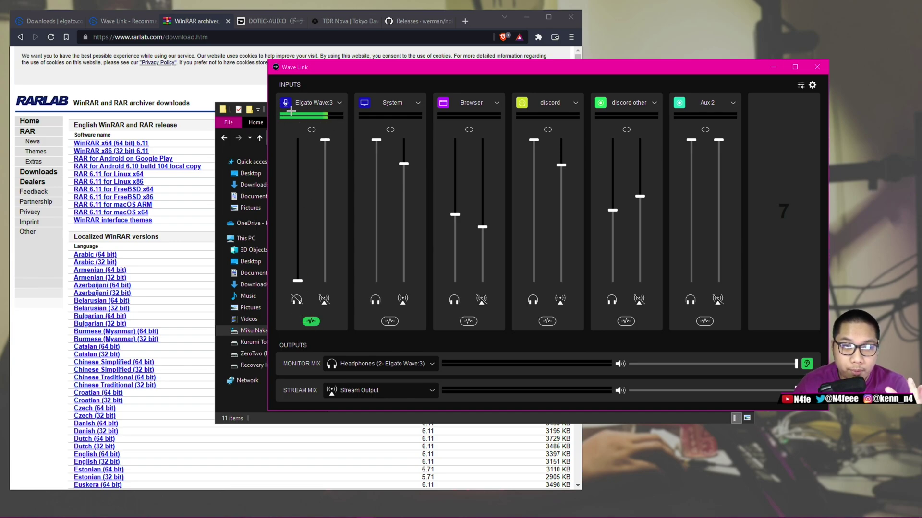
# - Open the Elgato Wave:3 channel's audio effects and browse the addable plugins from DOTEC-AUDIO, Misc. Vendors and Tokyo Dawn Labs
pyautogui.click(311, 322)
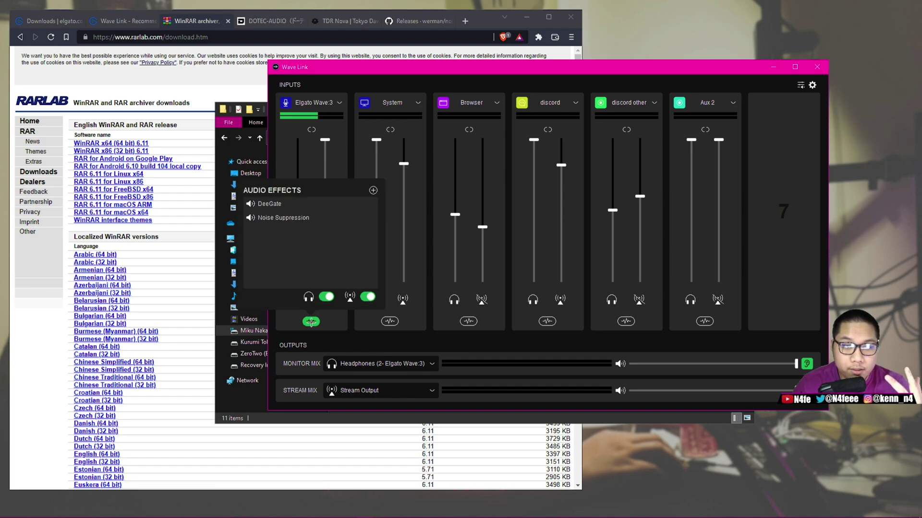
pyautogui.click(373, 191)
pyautogui.moveTo(398, 217)
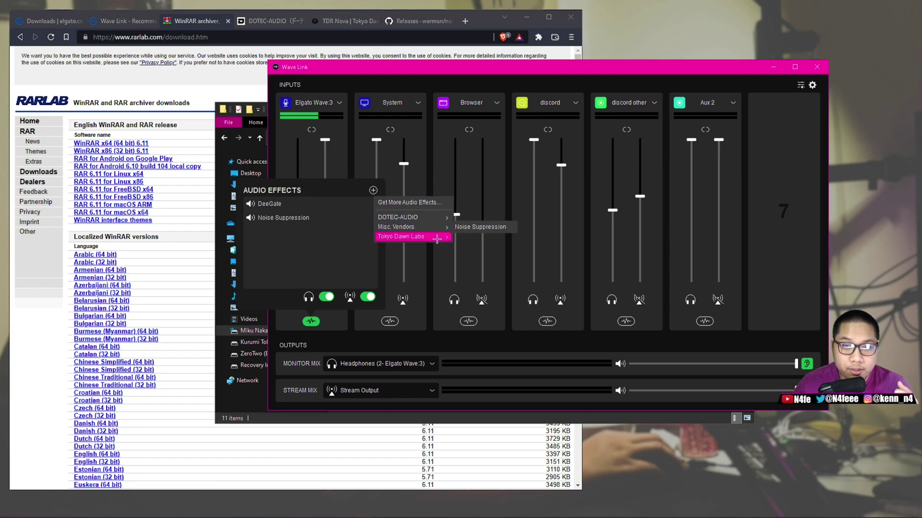
pyautogui.moveTo(434, 227)
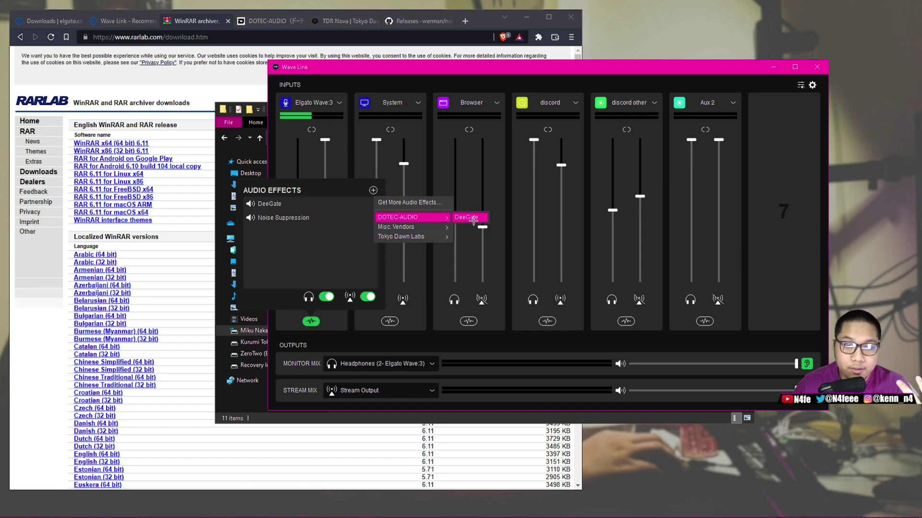
pyautogui.moveTo(405, 236)
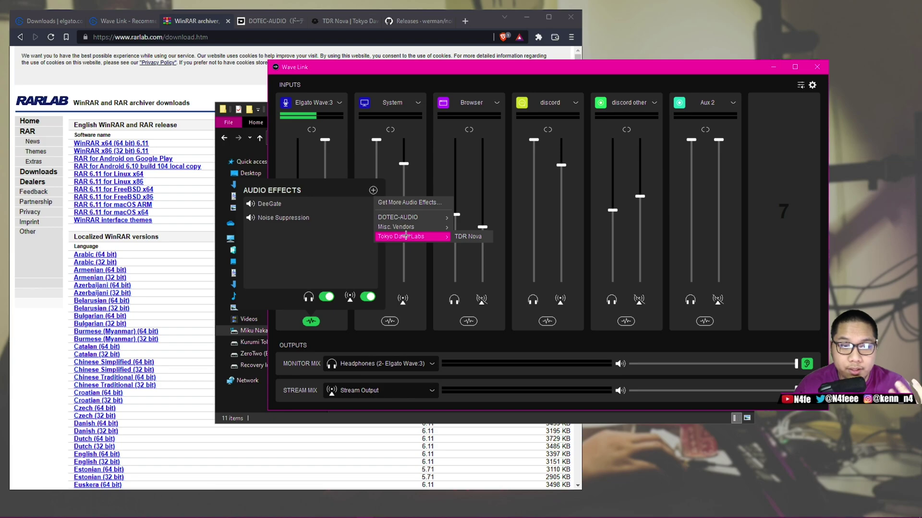
pyautogui.click(368, 218)
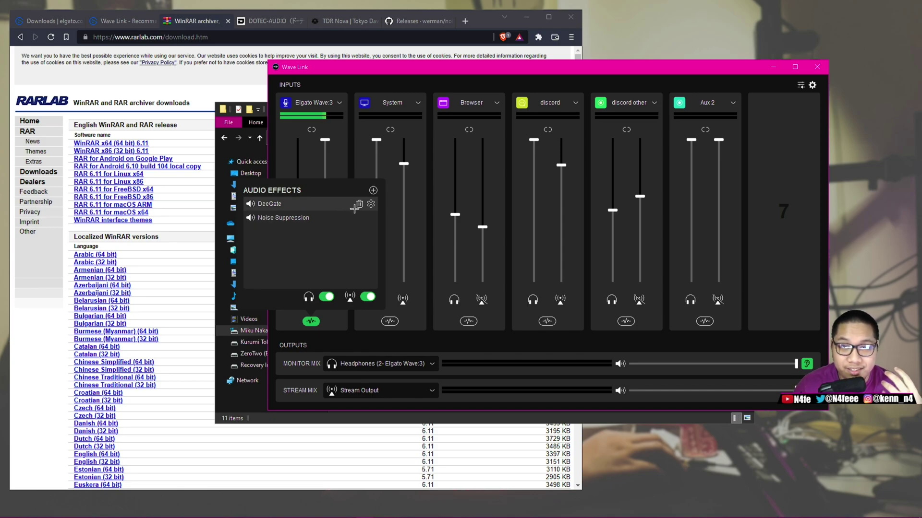
# - Open the Noise Suppression effect's settings window on the Wave:3 channel, move it clear of the screen edge and close it
pyautogui.click(371, 219)
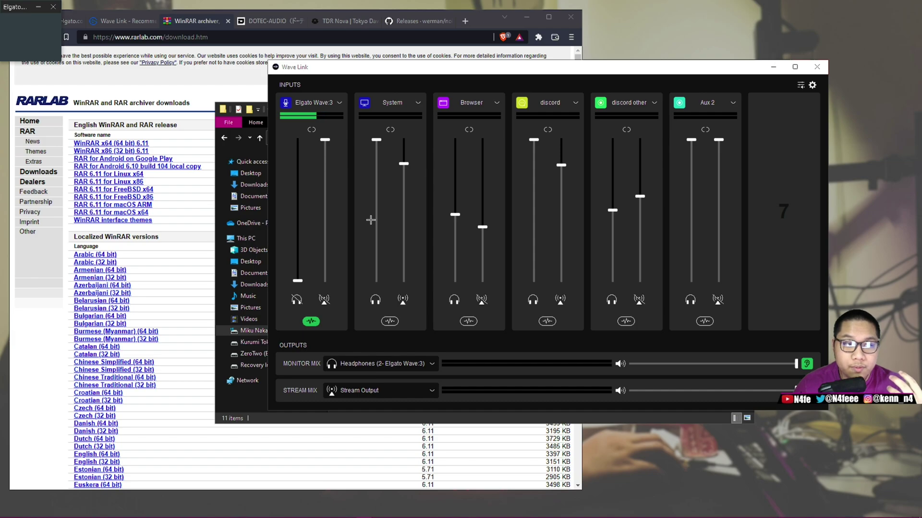
pyautogui.moveTo(20, 7); pyautogui.dragTo(166, 134)
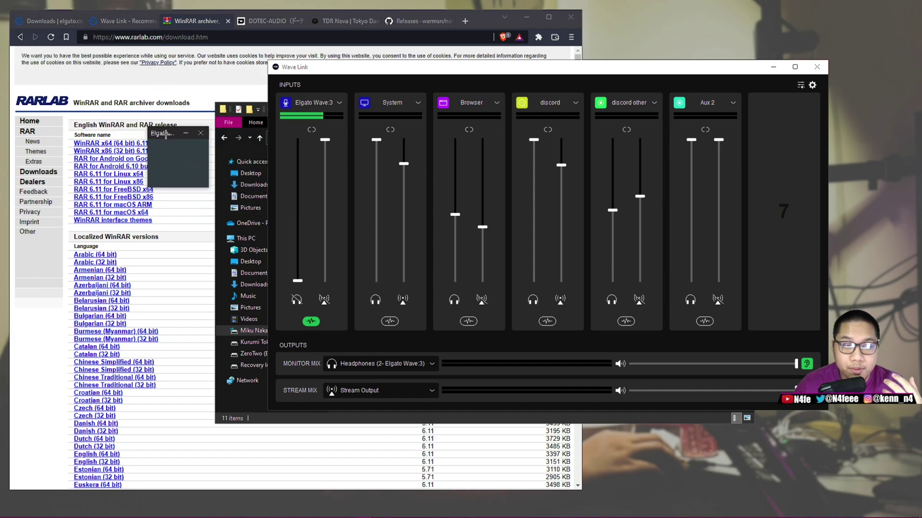
pyautogui.click(204, 132)
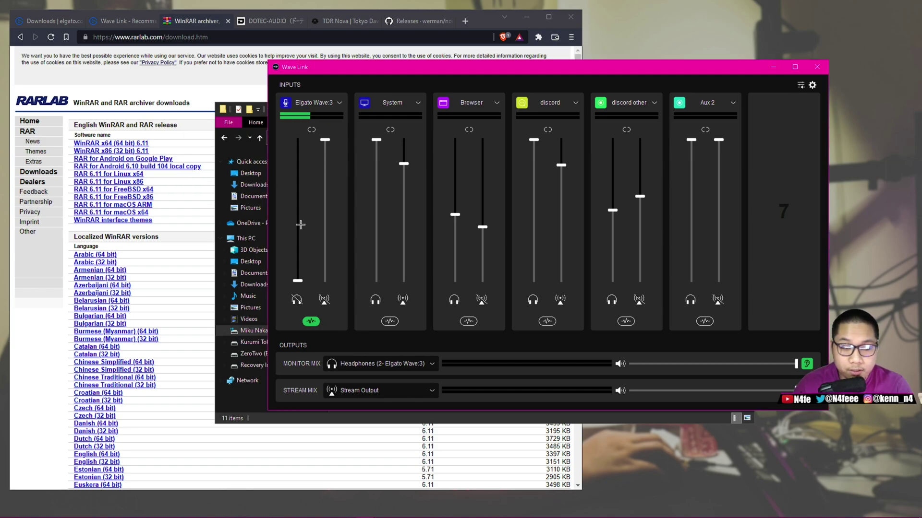
# - Open the DeeGate effect's settings from the Wave:3 channel, inspect its output fader and close the plugin window
pyautogui.click(311, 321)
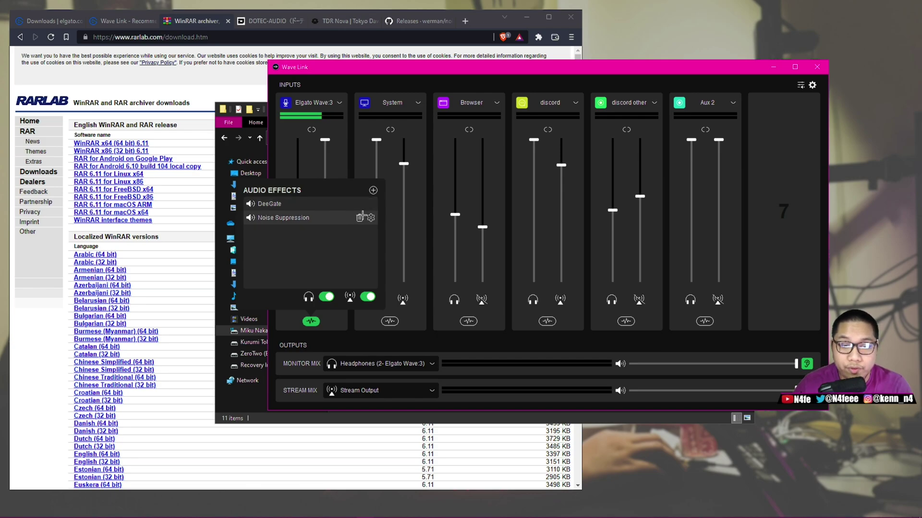
pyautogui.click(370, 204)
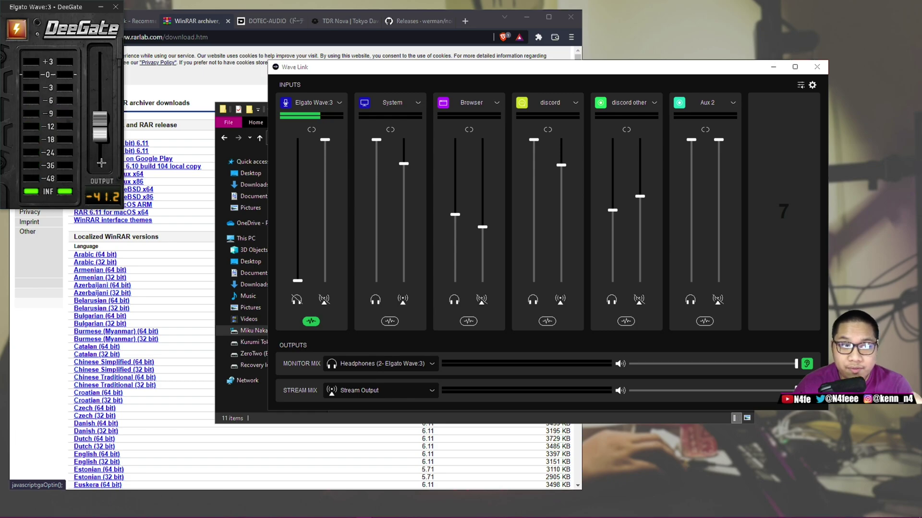
pyautogui.moveTo(96, 125); pyautogui.dragTo(89, 132)
pyautogui.click(265, 232)
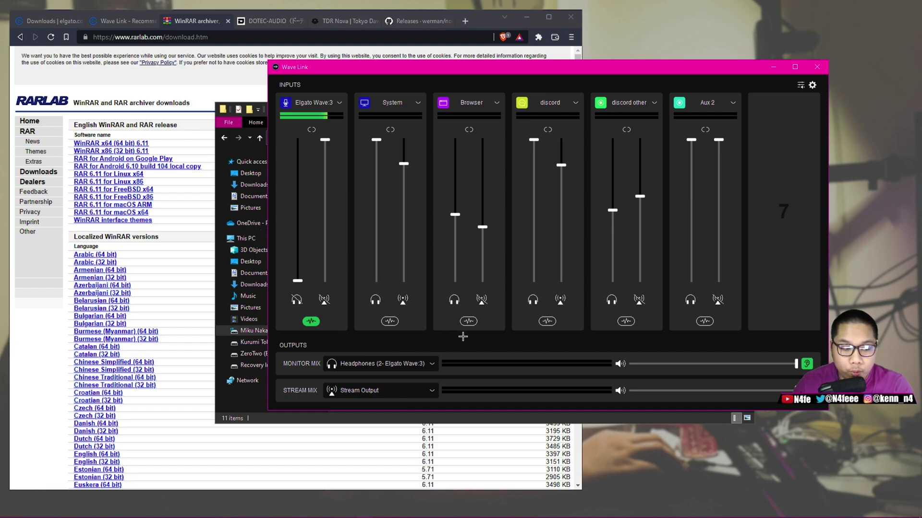
# - Open the Windows Sound dialog, move it over the mixer and show the list of recording devices
pyautogui.moveTo(803, 515)
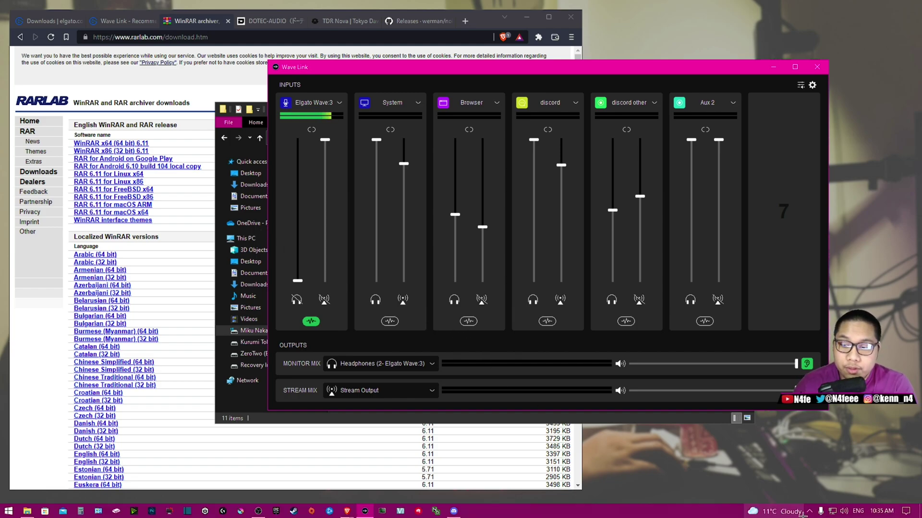
pyautogui.rightClick(845, 512)
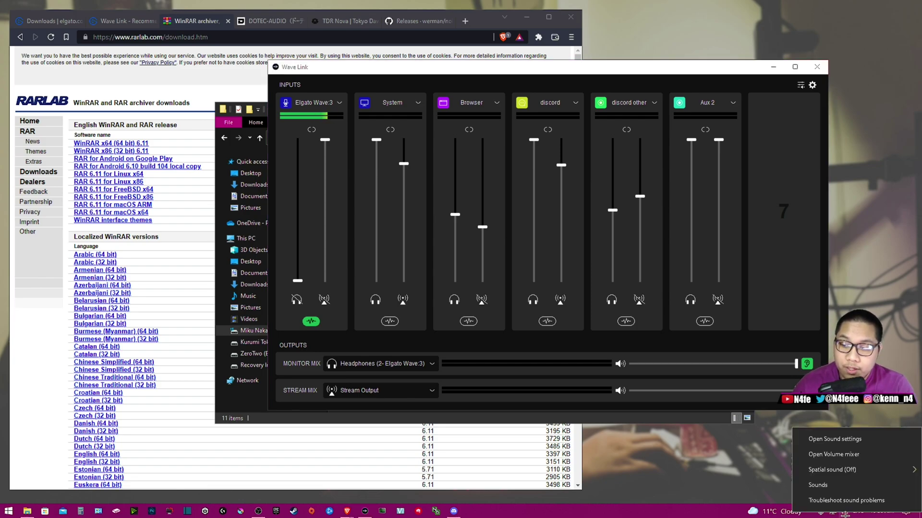
pyautogui.click(844, 513)
pyautogui.rightClick(844, 512)
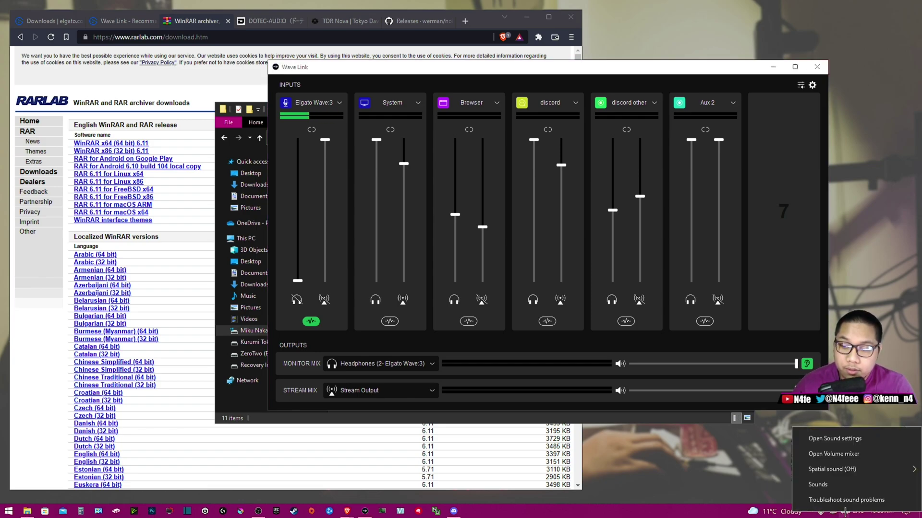
pyautogui.click(842, 488)
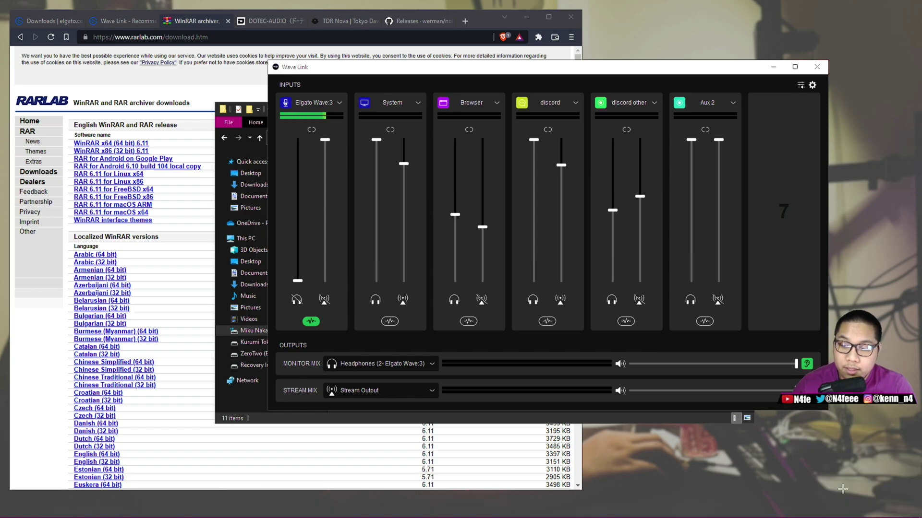
pyautogui.moveTo(373, 96); pyautogui.dragTo(413, 124)
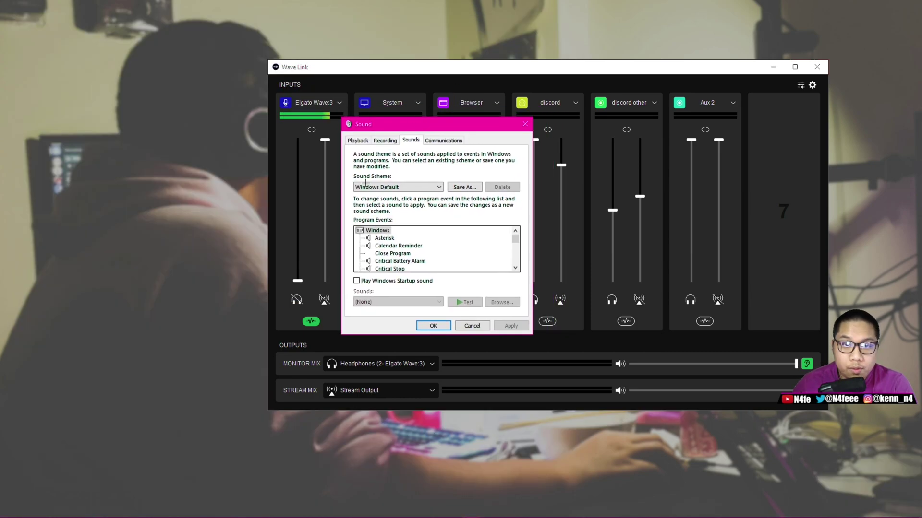
pyautogui.click(386, 141)
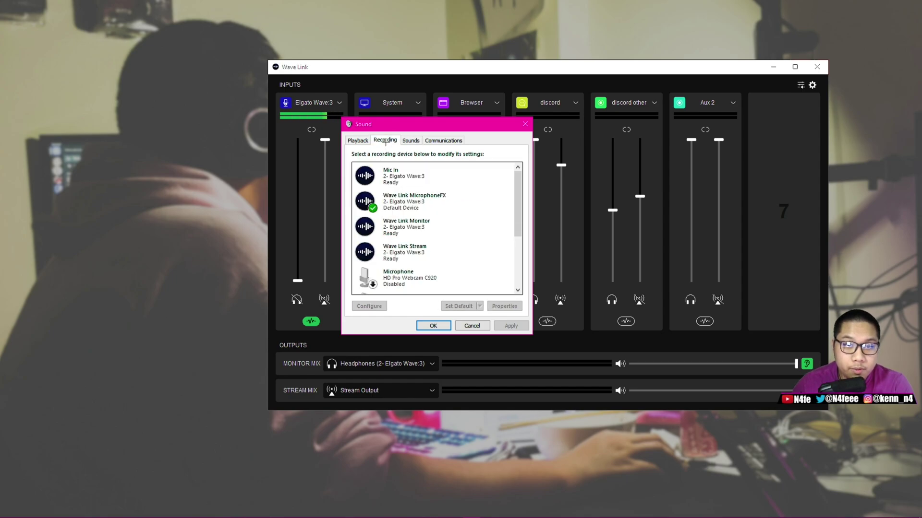
# - Compare Mic In with Wave Link MicrophoneFX, check that MicrophoneFX is the default recording device, and accept the Sound dialog
pyautogui.click(412, 202)
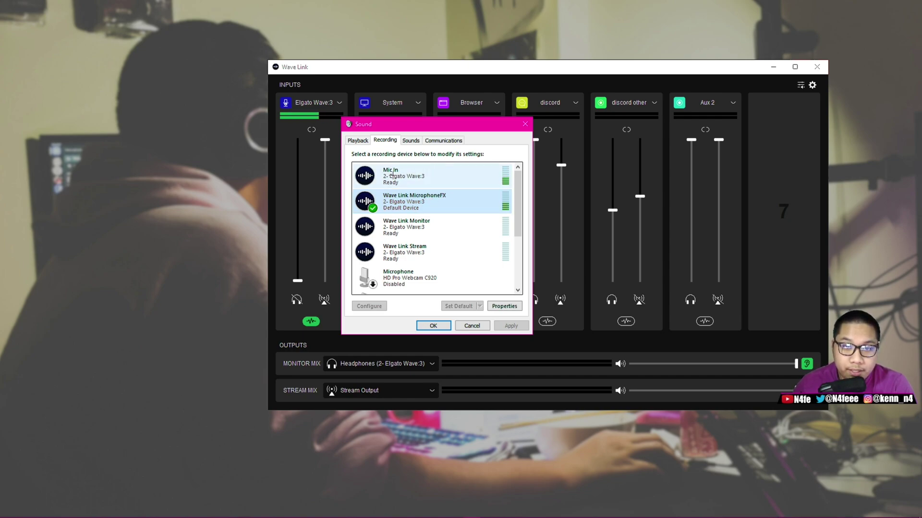
pyautogui.click(473, 175)
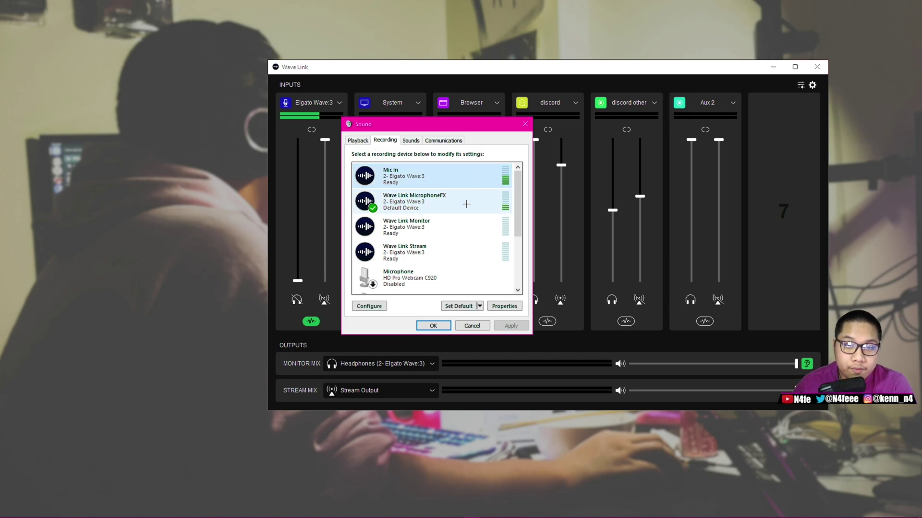
pyautogui.click(466, 204)
pyautogui.rightClick(465, 204)
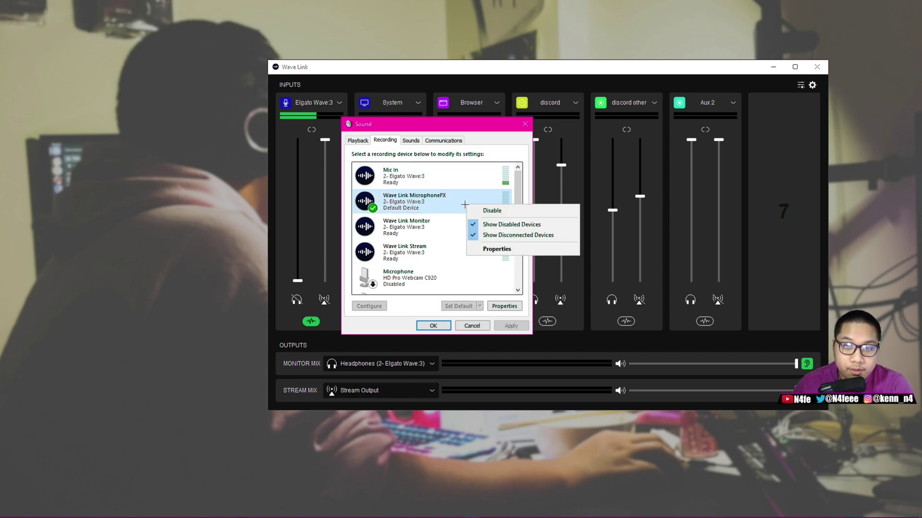
pyautogui.click(434, 202)
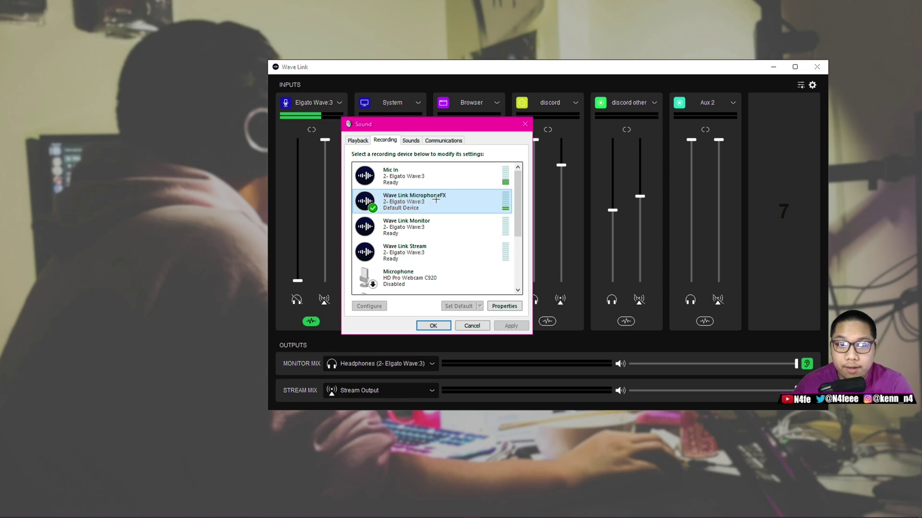
pyautogui.click(436, 324)
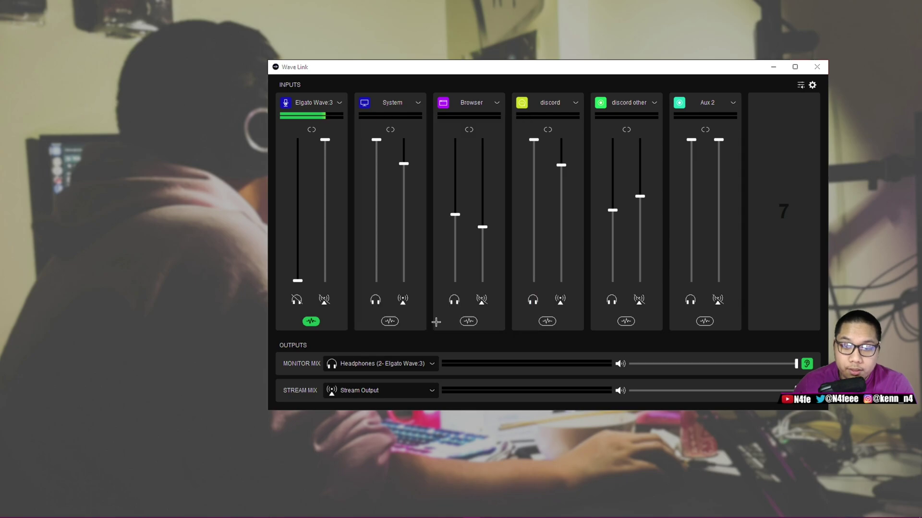